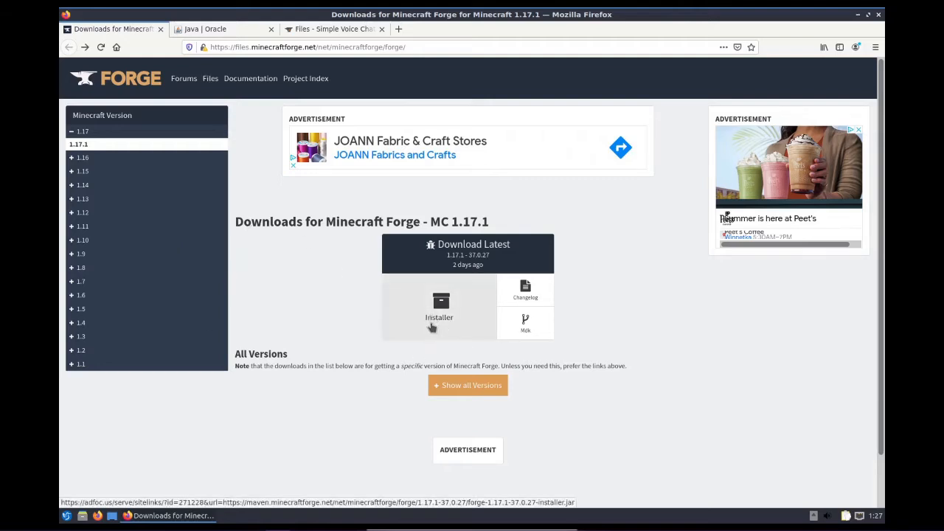
# - Download the latest Forge installer for Minecraft 1.17.1, skipping the advertisement page, and save the jar file
pyautogui.click(440, 316)
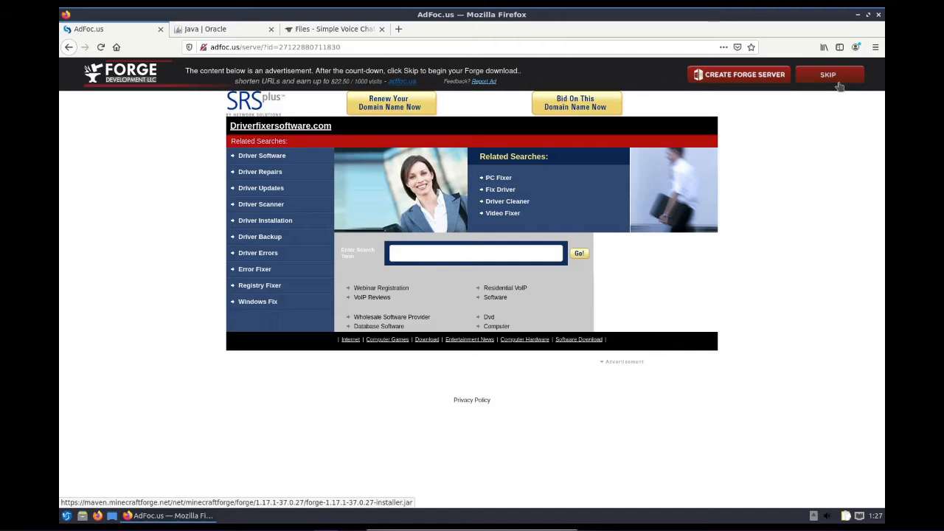
pyautogui.click(836, 77)
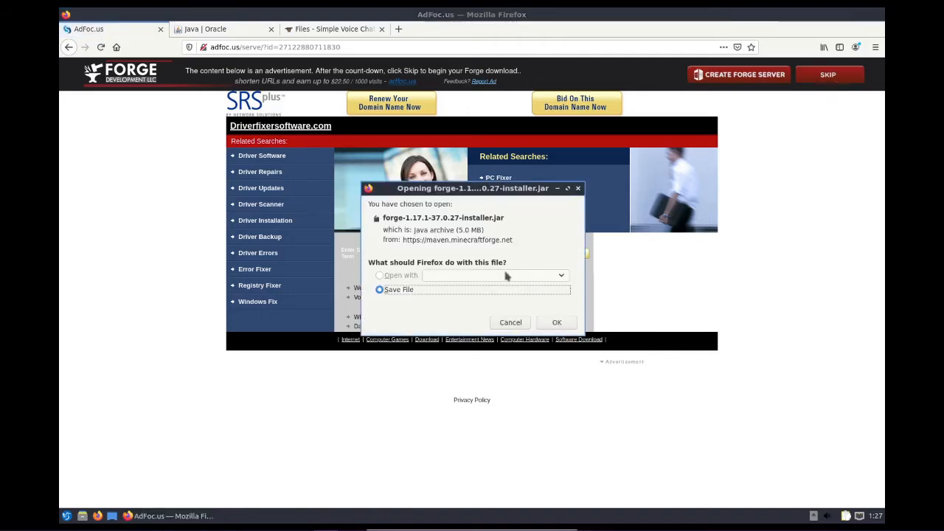
pyautogui.click(555, 323)
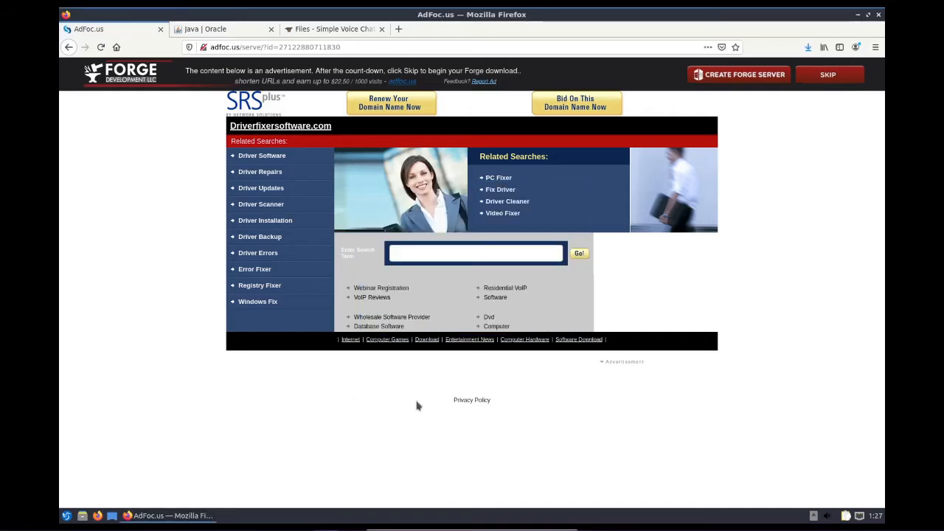
pyautogui.click(811, 47)
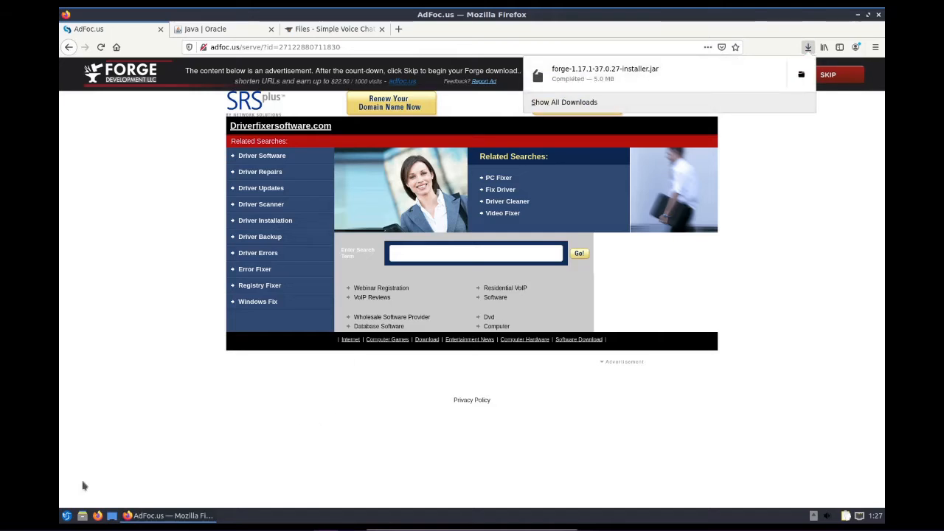
pyautogui.click(159, 380)
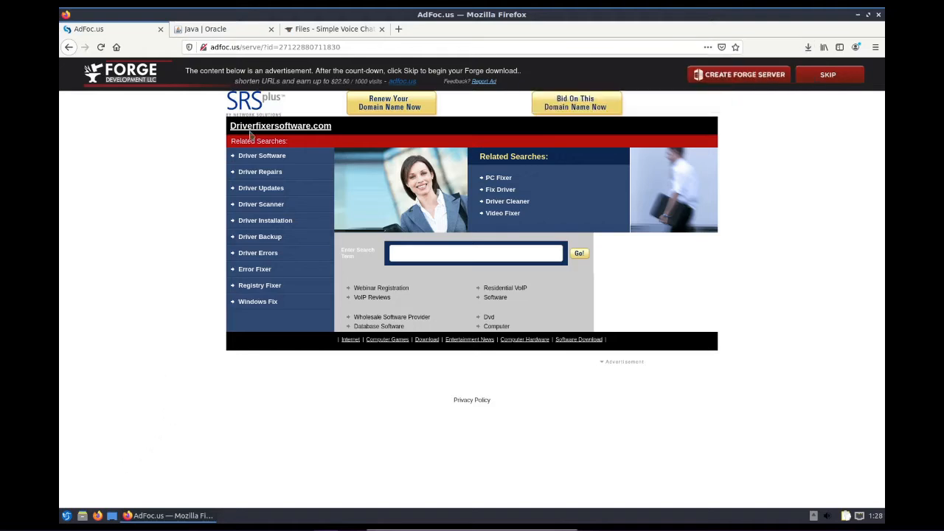
# - Download the Linux x64 version of Java from java.com and save the jre-8u301-linux-x64.tar.gz archive
pyautogui.click(247, 30)
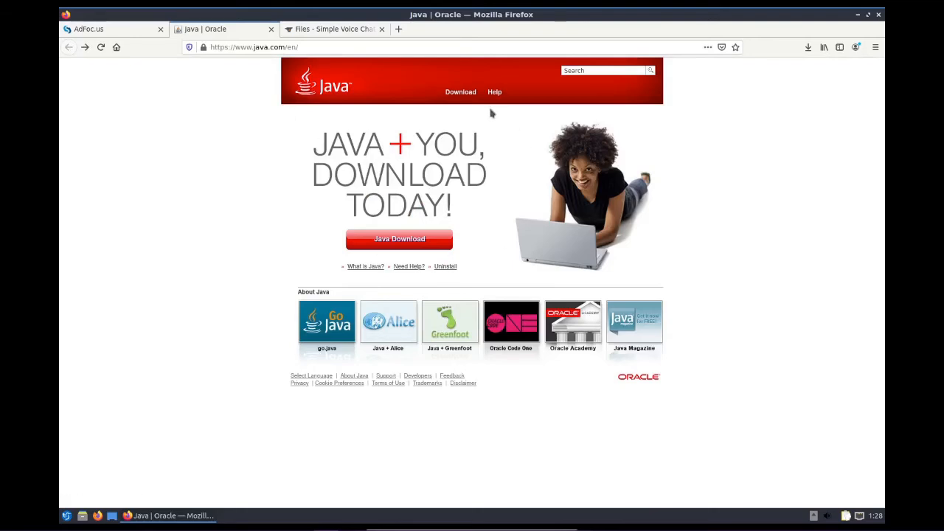
pyautogui.click(404, 241)
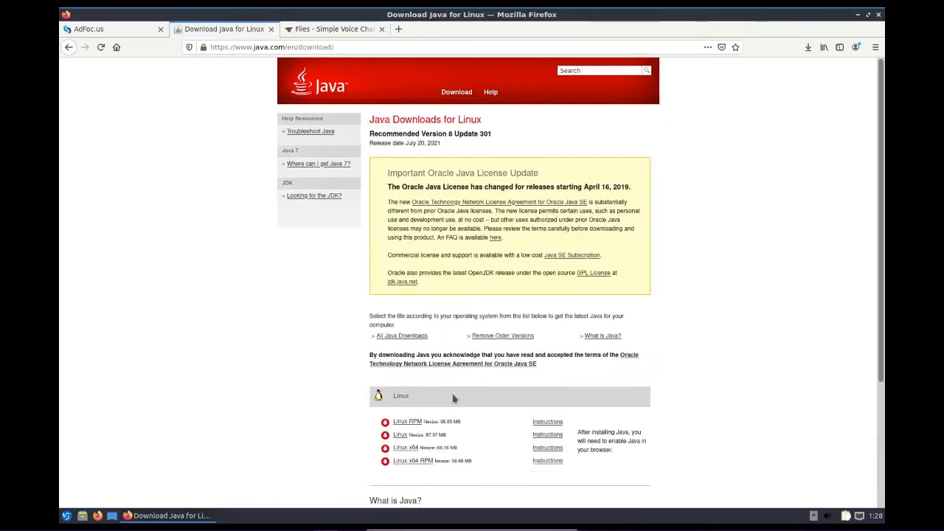
pyautogui.scroll(-2, 469, 344)
pyautogui.scroll(-2, 473, 342)
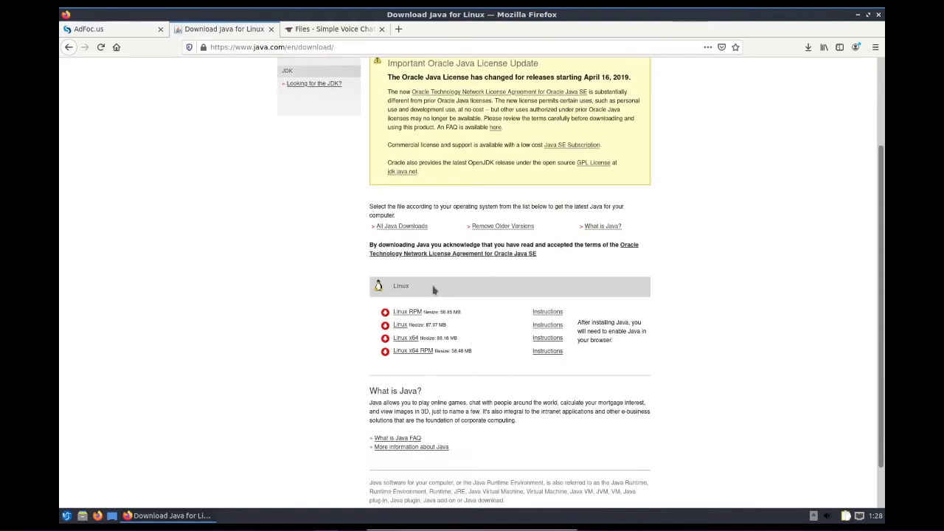
pyautogui.click(418, 351)
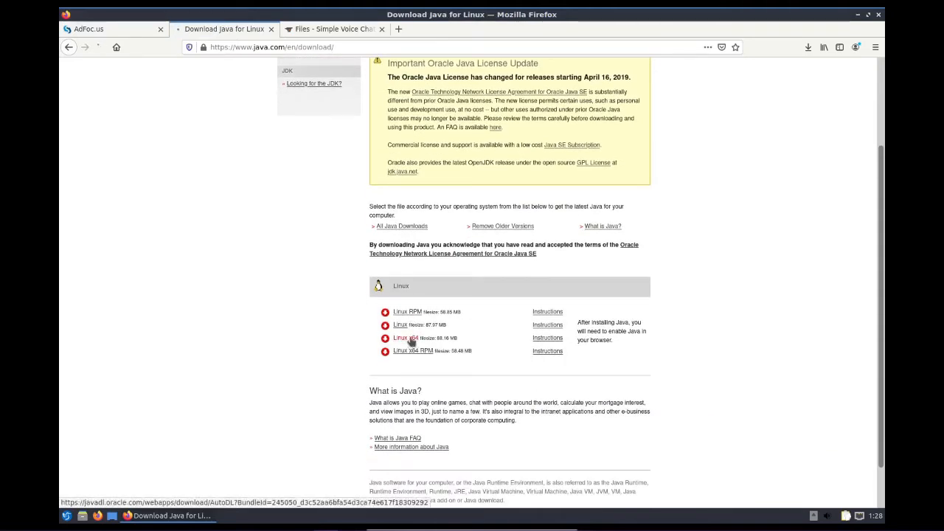
pyautogui.click(378, 291)
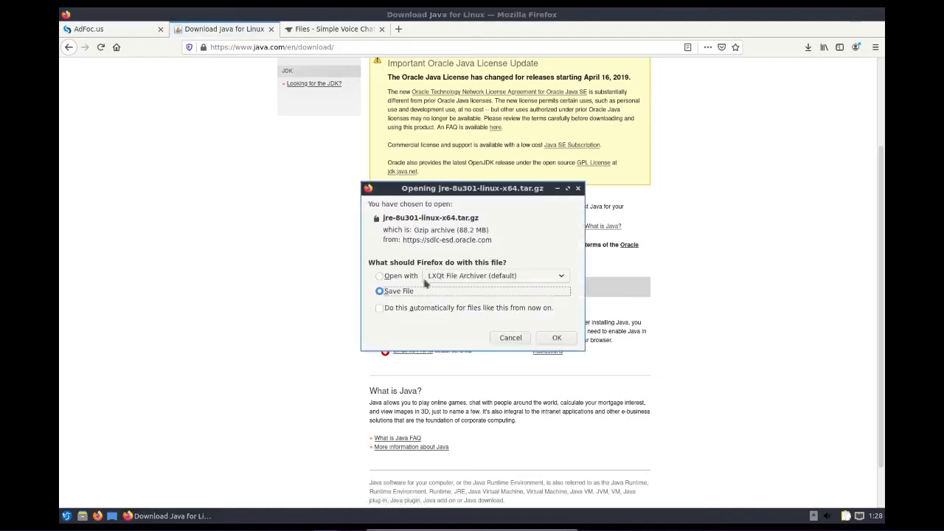
pyautogui.click(564, 342)
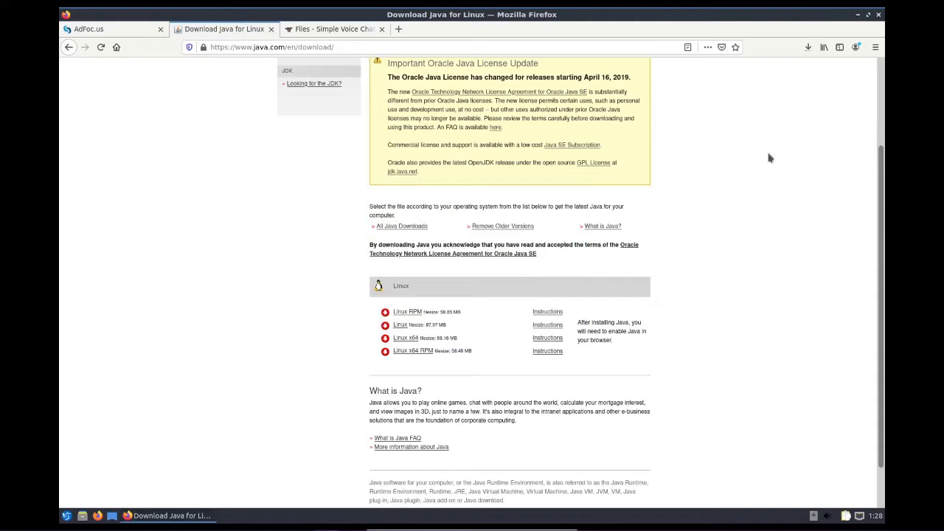
# - Download the Forge 1.17.1-1.0.4 file of Simple Voice Chat from CurseForge, save it and check the list of downloads
pyautogui.click(346, 31)
pyautogui.scroll(-2, 345, 126)
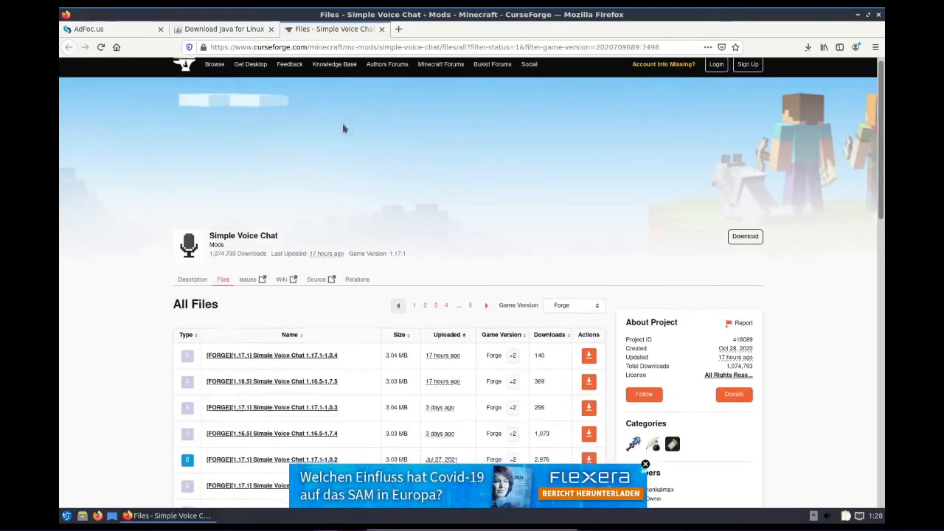
pyautogui.scroll(-2, 368, 121)
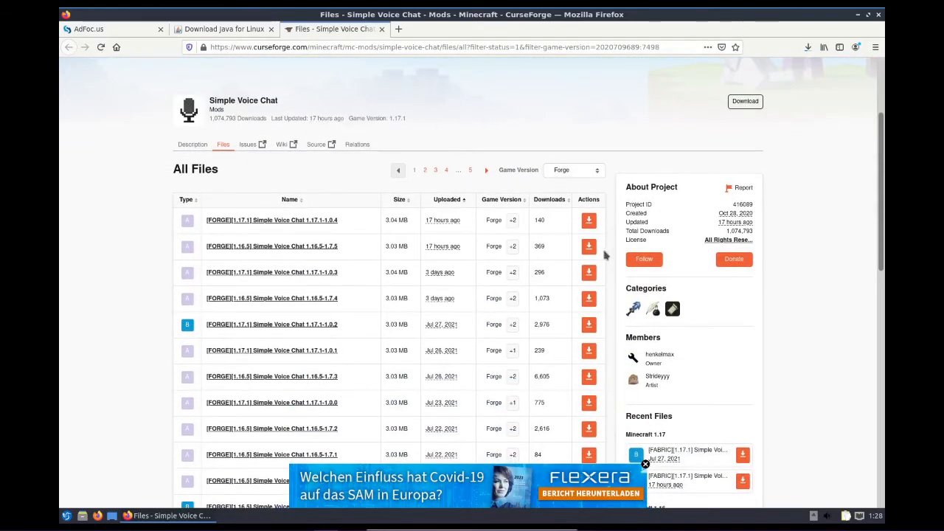
pyautogui.click(589, 220)
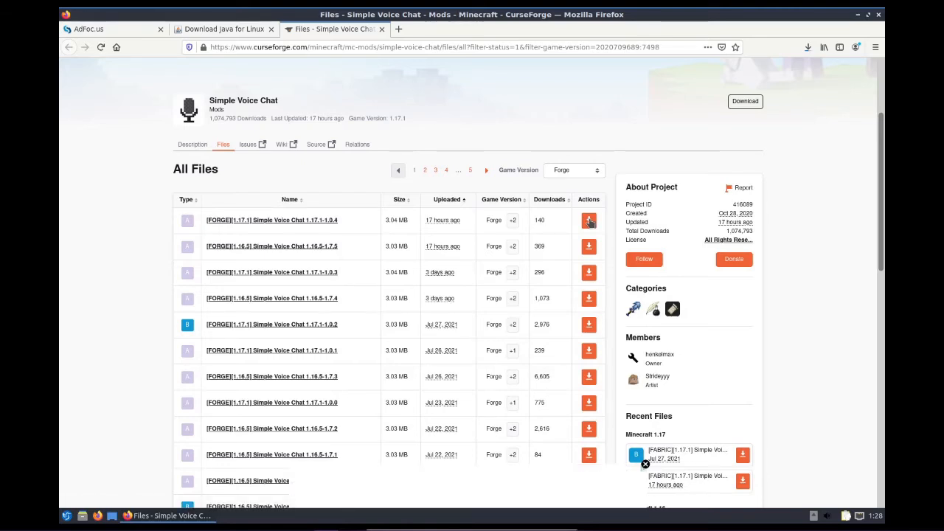
pyautogui.click(327, 323)
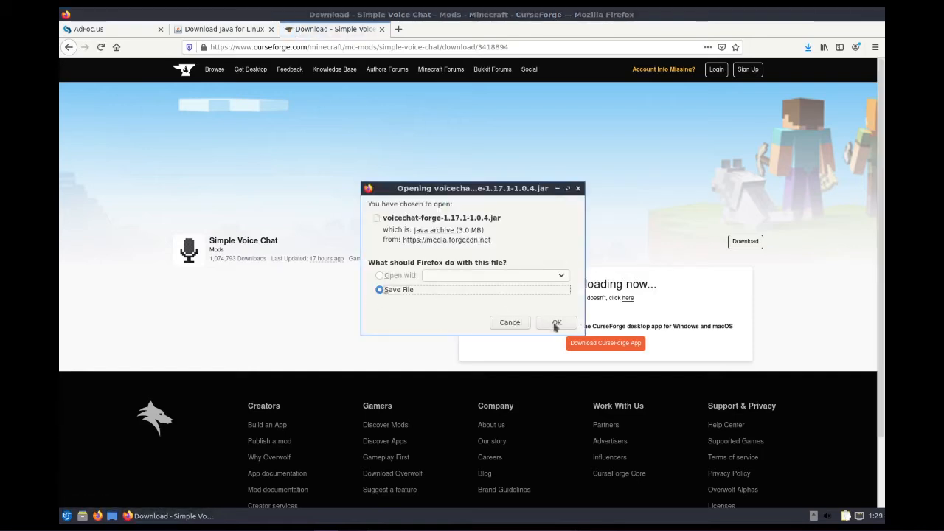
pyautogui.click(556, 324)
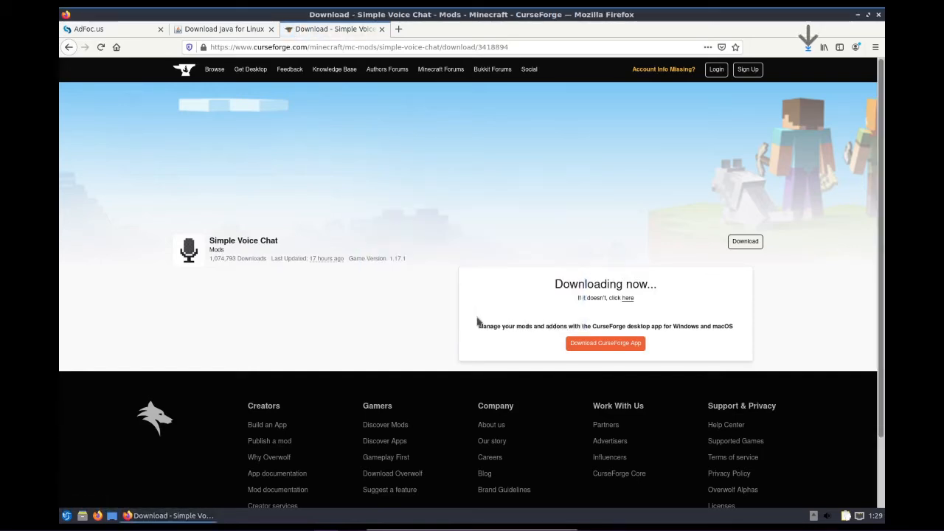
pyautogui.click(807, 50)
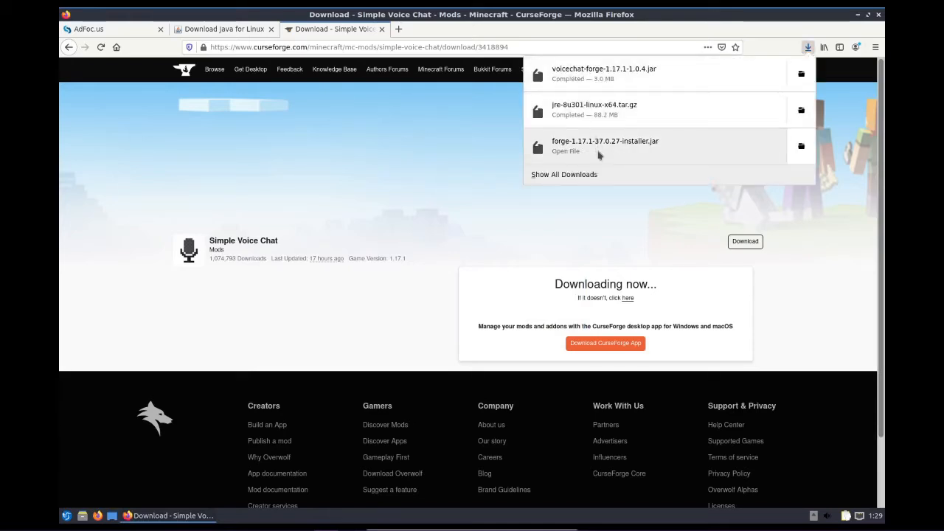
pyautogui.click(392, 182)
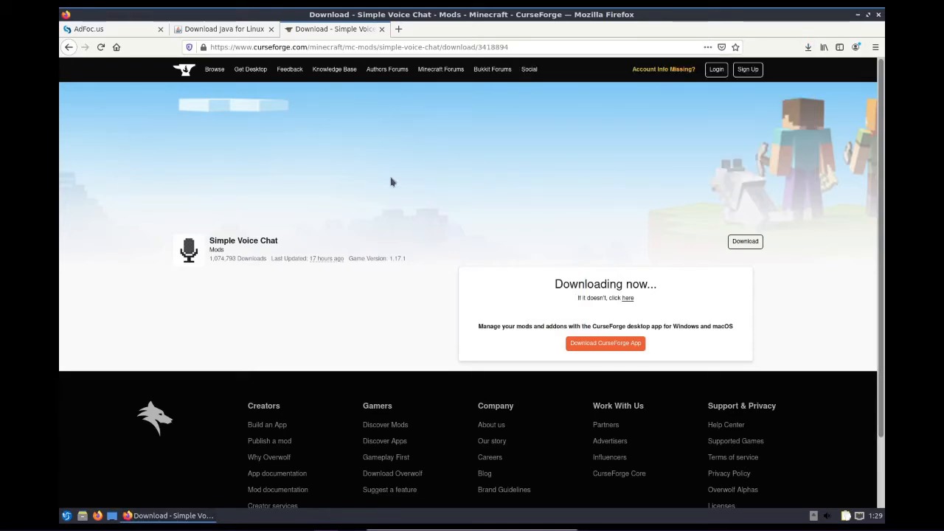
# - Switch to the file manager, maximize its window and open the Downloads folder
pyautogui.click(83, 516)
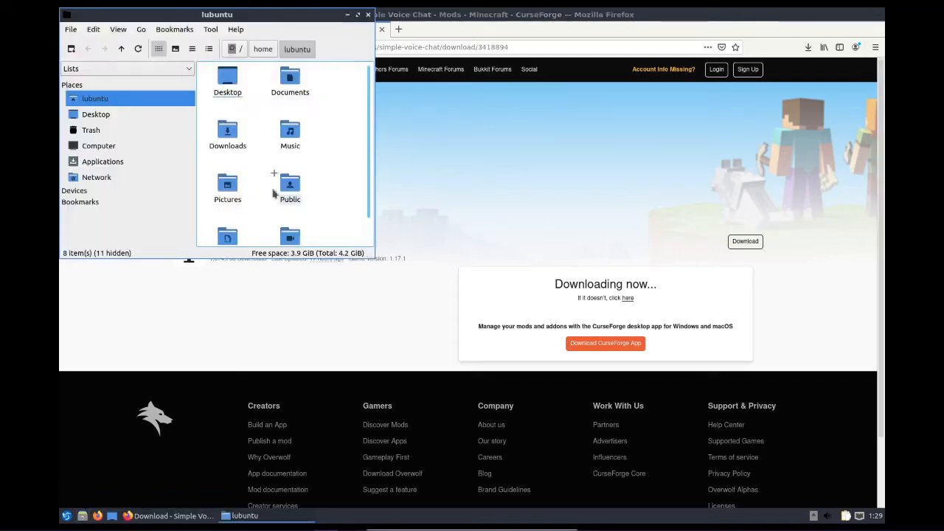
pyautogui.doubleClick(304, 16)
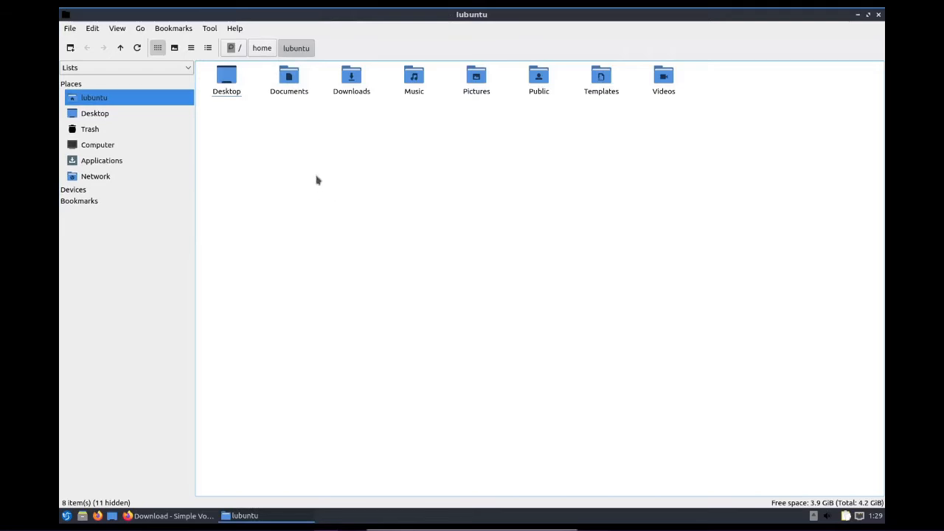
pyautogui.doubleClick(357, 83)
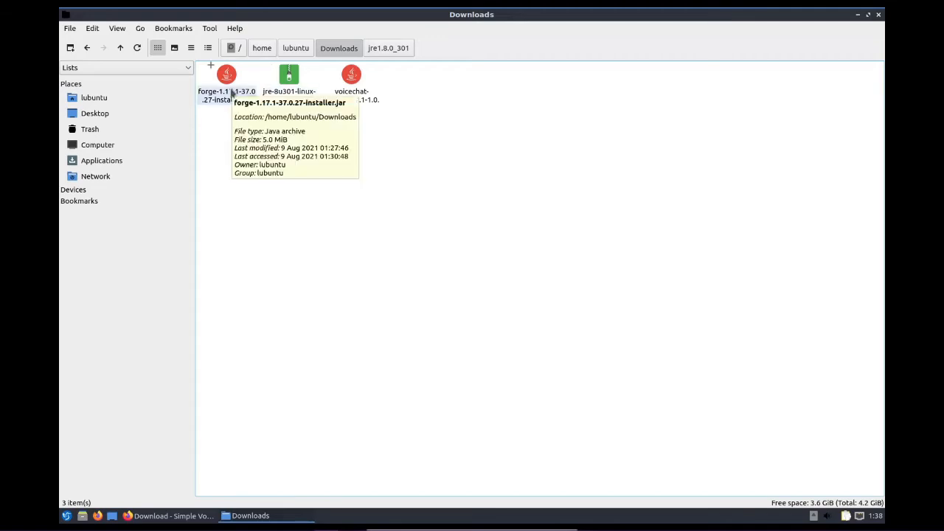
# - Run the Forge installer jar with OpenJDK Java 11 Runtime and try to install the client
pyautogui.rightClick(231, 90)
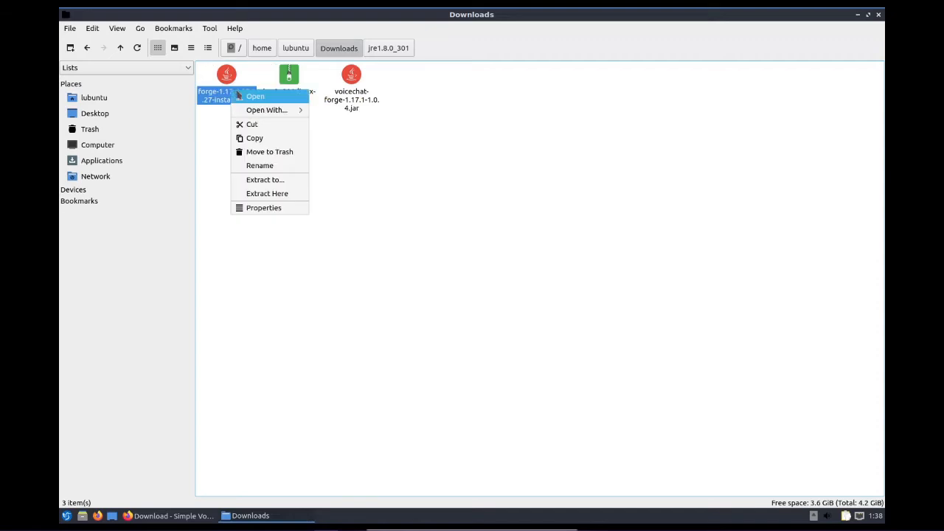
pyautogui.moveTo(270, 112)
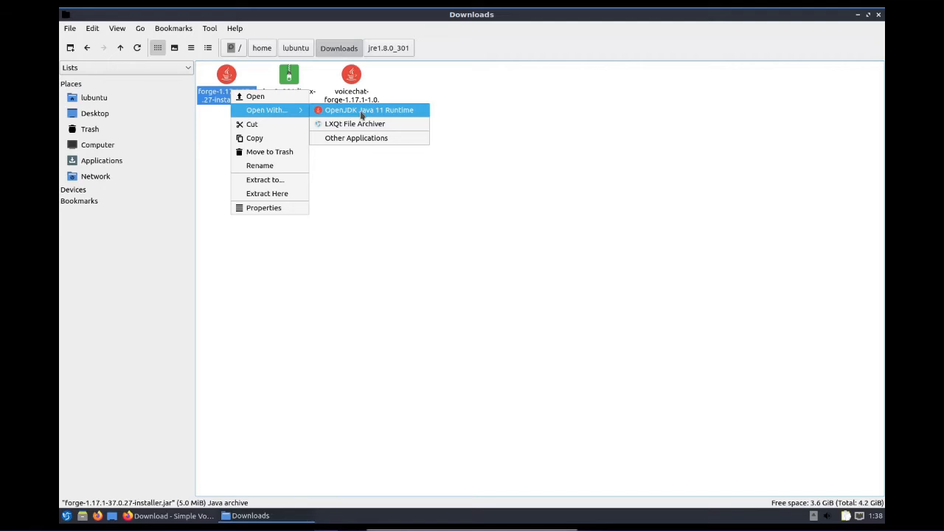
pyautogui.click(323, 238)
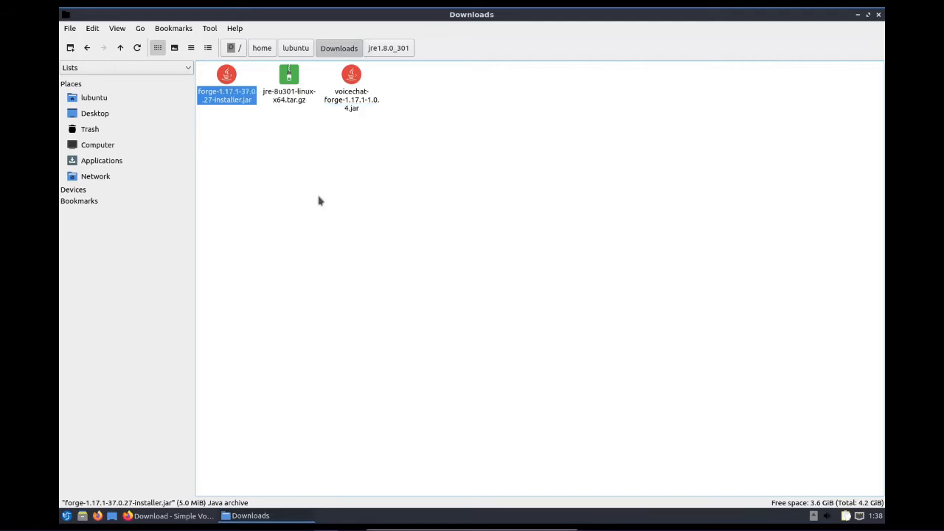
pyautogui.rightClick(235, 100)
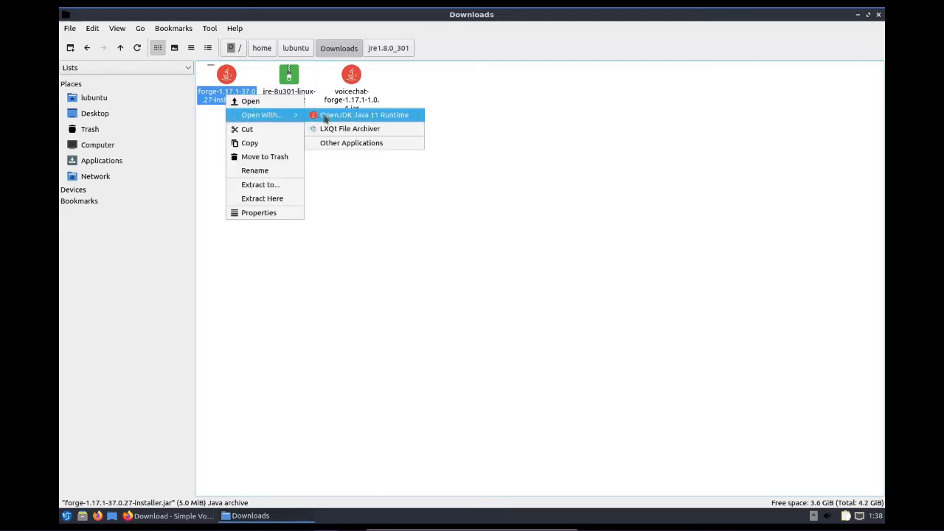
pyautogui.click(332, 118)
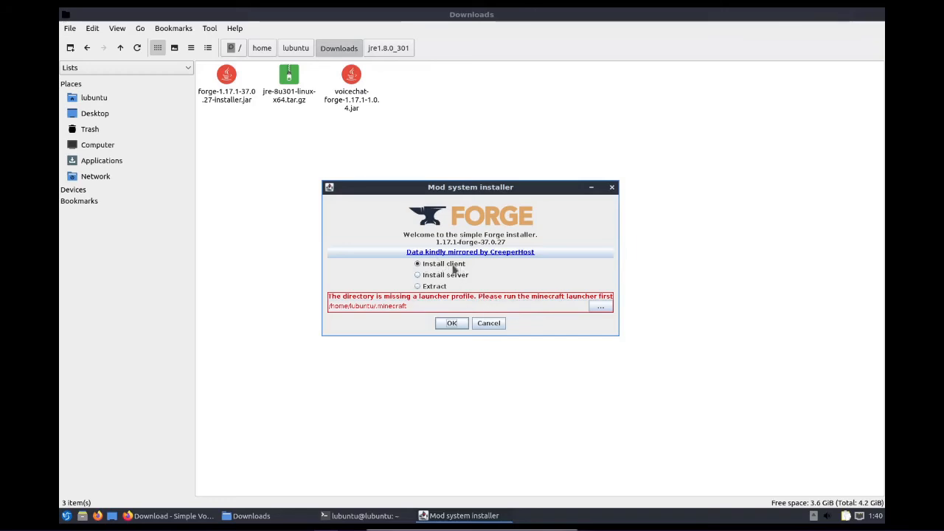
pyautogui.click(452, 323)
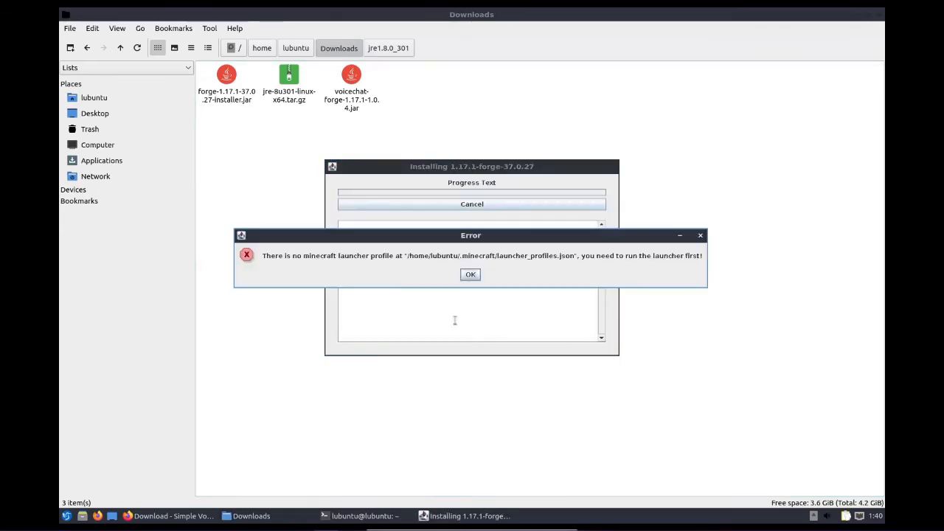
pyautogui.click(471, 274)
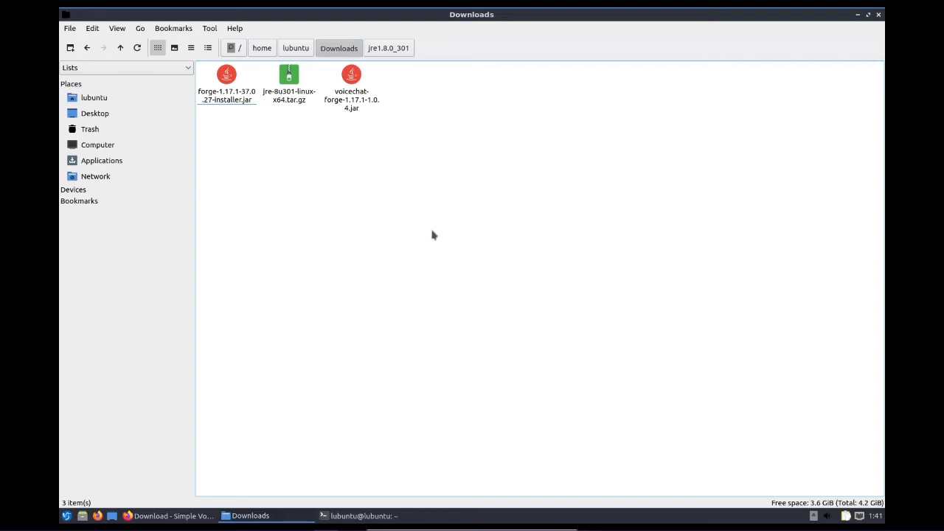
# - Cut the voicechat-forge-1.17.1-1.0.4.jar file from the Downloads folder
pyautogui.click(352, 74)
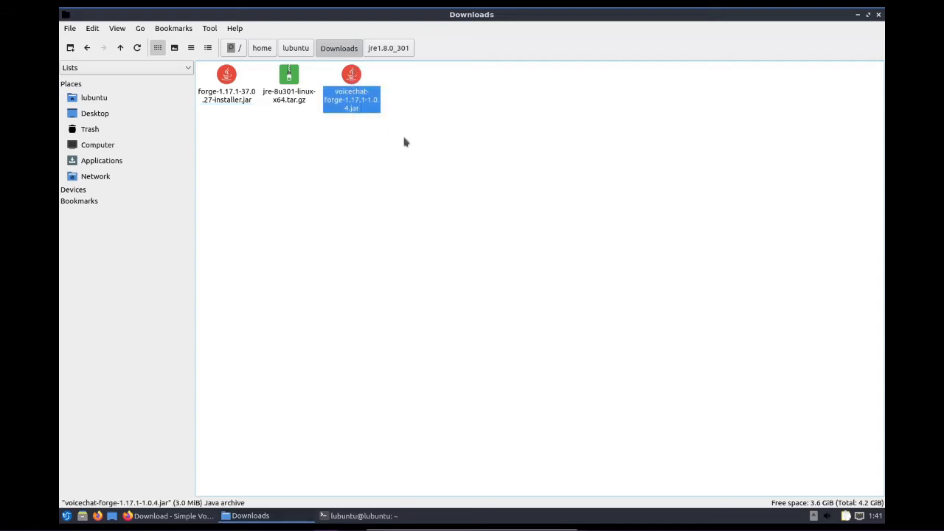
pyautogui.rightClick(357, 89)
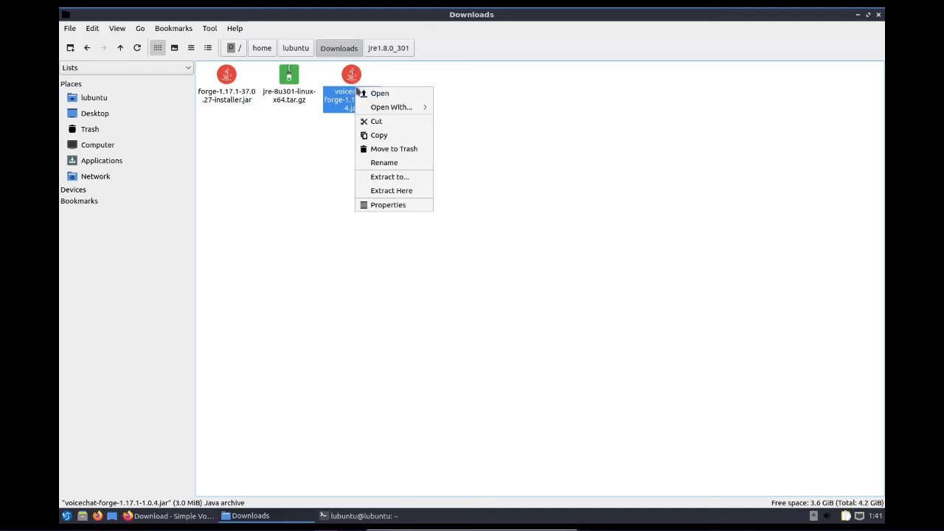
pyautogui.click(385, 121)
pyautogui.click(373, 206)
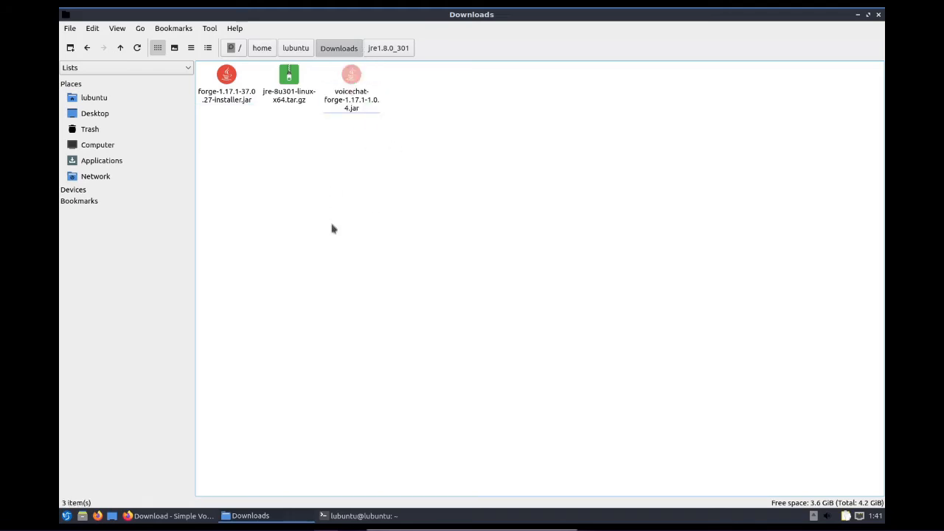
# - Show hidden files from the home directory and open the .minecraft folder inside the lubuntu folder
pyautogui.click(262, 49)
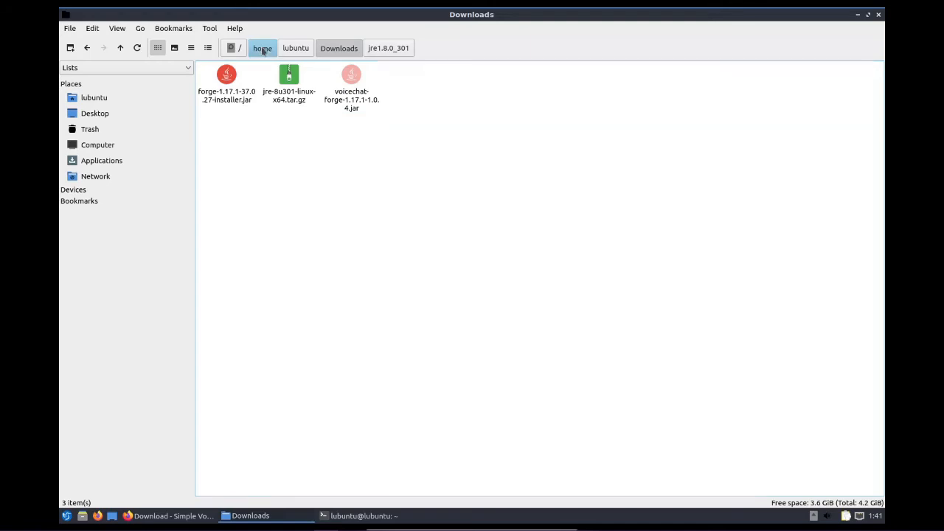
pyautogui.rightClick(284, 153)
pyautogui.click(346, 233)
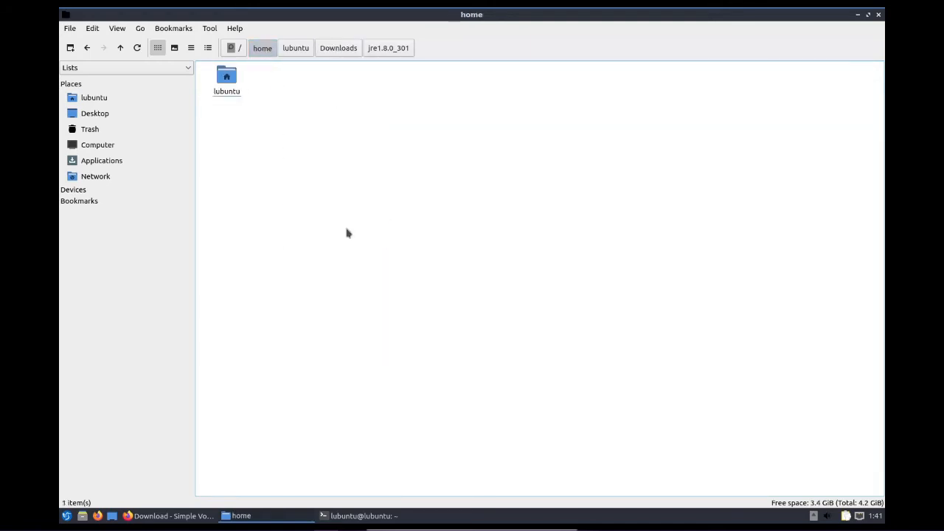
pyautogui.click(297, 49)
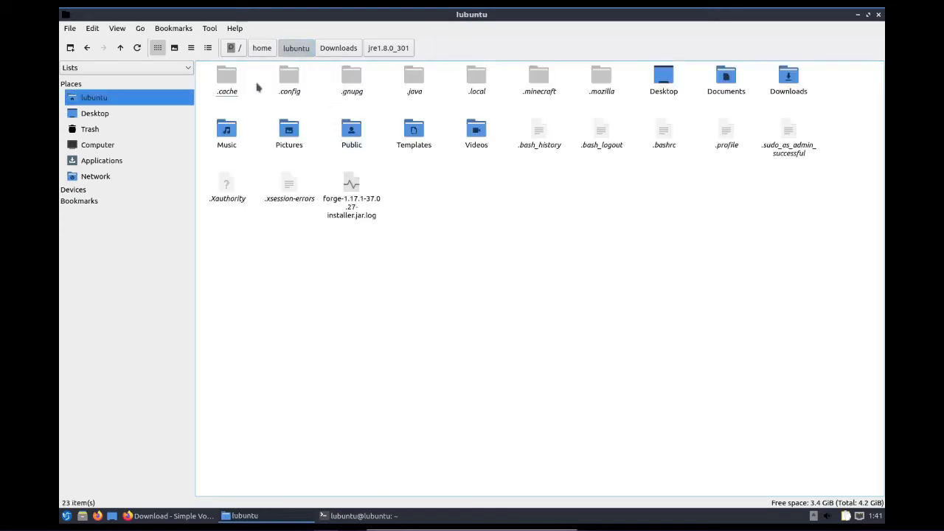
pyautogui.click(548, 88)
# - Create a new folder named mods inside the .minecraft folder
pyautogui.rightClick(353, 148)
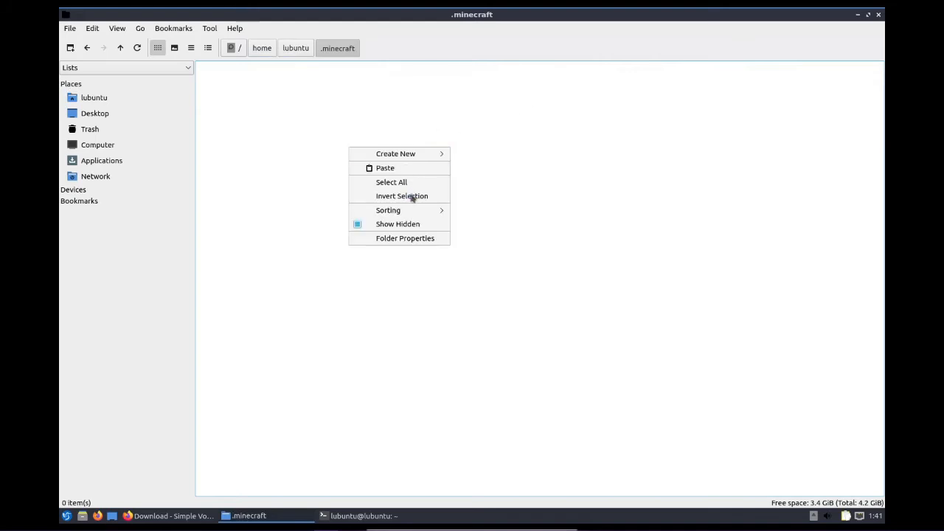
pyautogui.moveTo(423, 158)
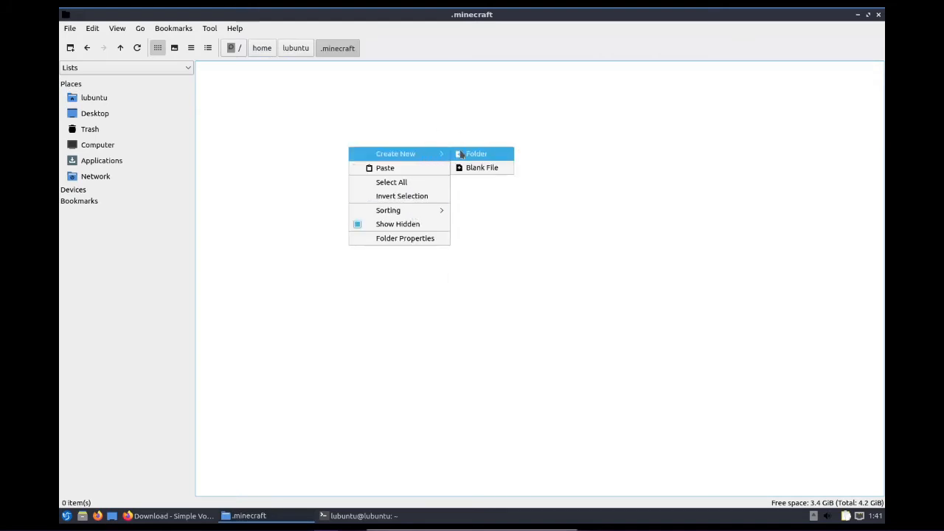
pyautogui.click(460, 154)
pyautogui.write('mods')
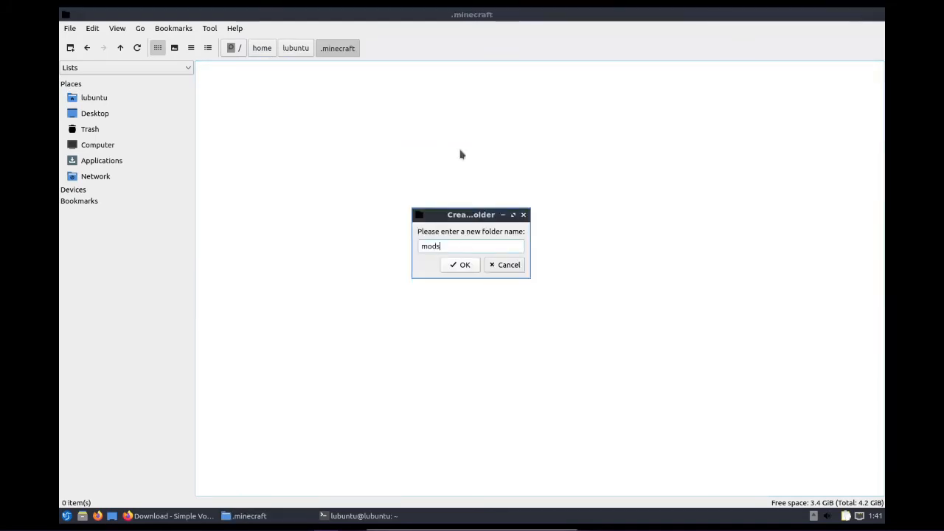
pyautogui.click(459, 271)
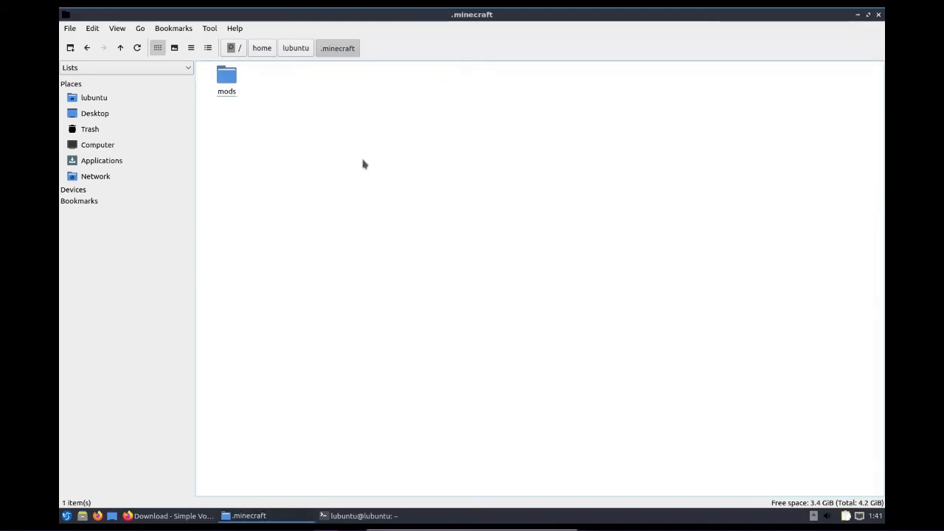
# - Open the mods folder and paste the cut voicechat-forge-1.17.1-1.0.4.jar file into it
pyautogui.doubleClick(225, 80)
pyautogui.rightClick(325, 166)
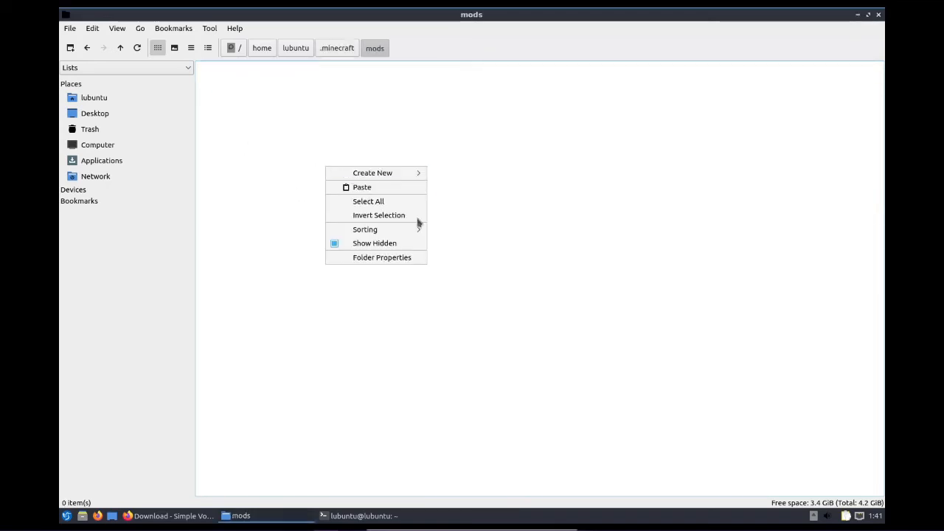
pyautogui.click(403, 185)
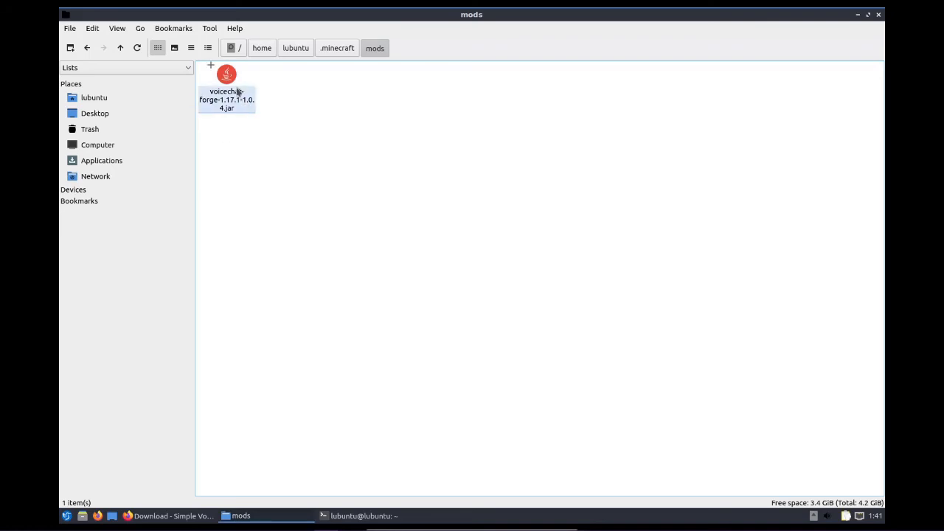
pyautogui.click(325, 140)
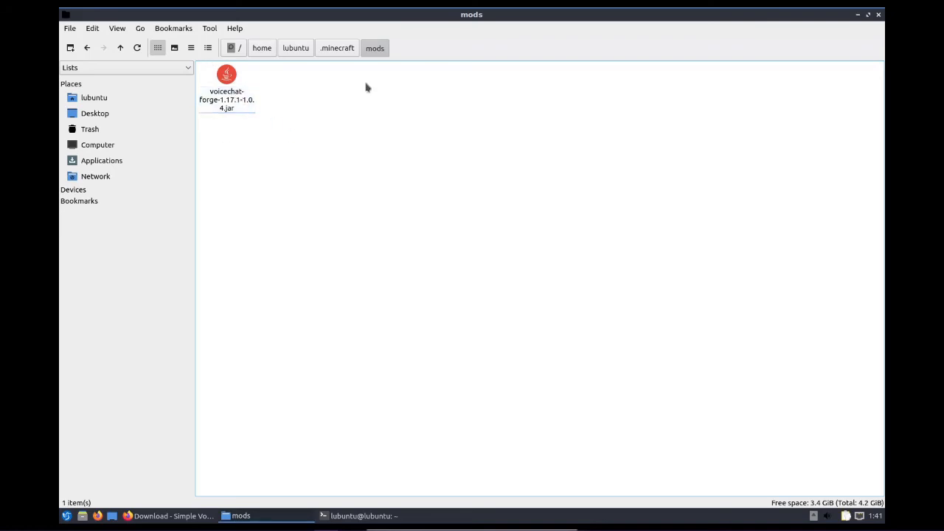
# - Go back through .minecraft to the lubuntu folder and look up where the Show Hidden option is offered, without changing it
pyautogui.click(319, 53)
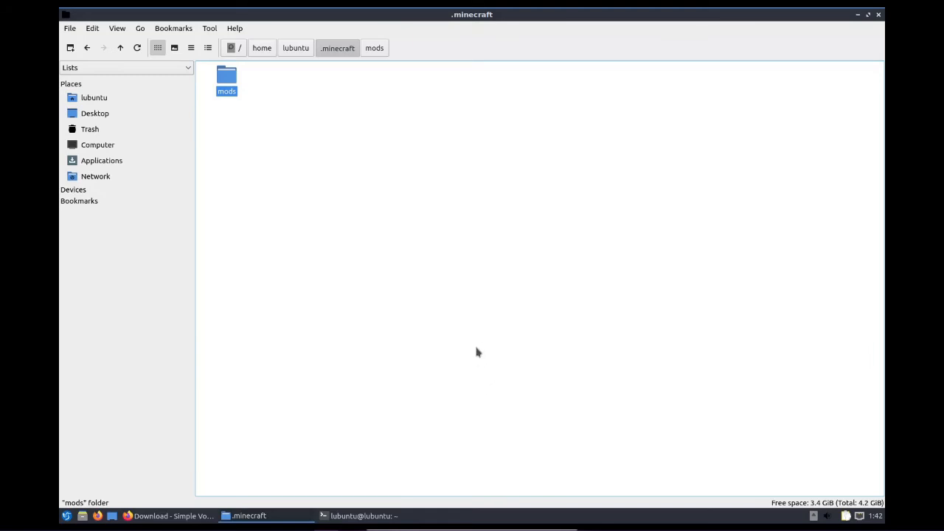
pyautogui.click(304, 53)
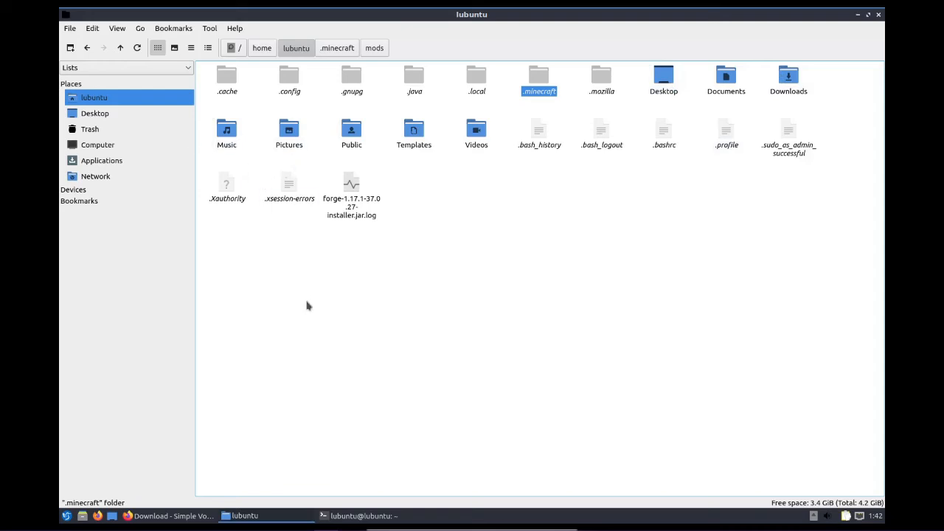
pyautogui.rightClick(485, 211)
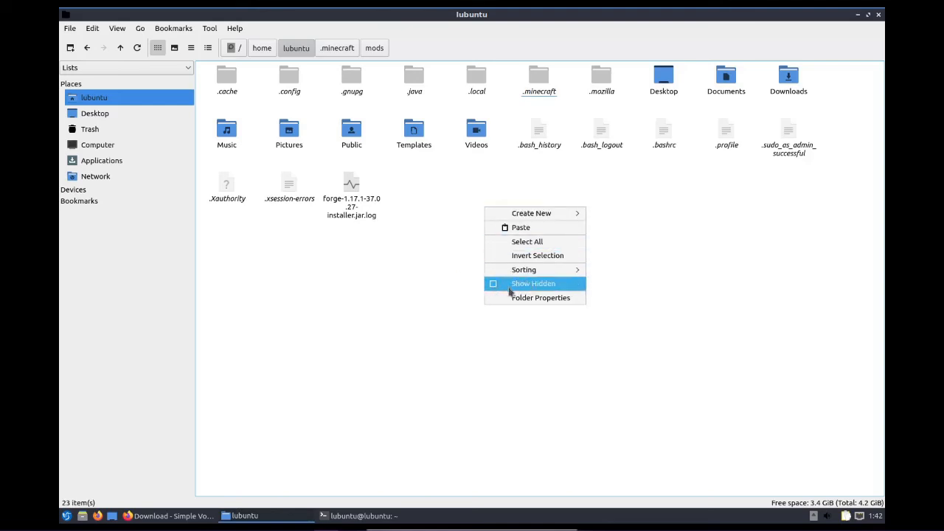
pyautogui.click(289, 293)
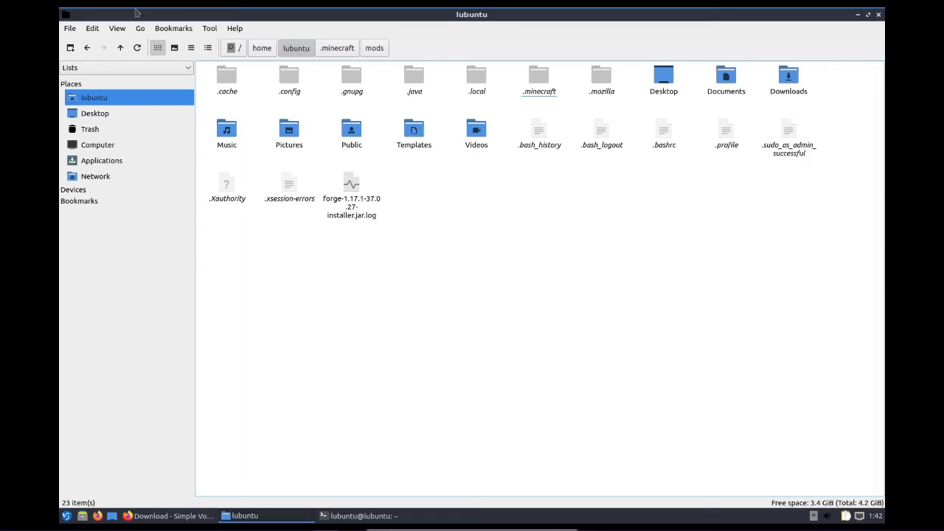
pyautogui.click(114, 29)
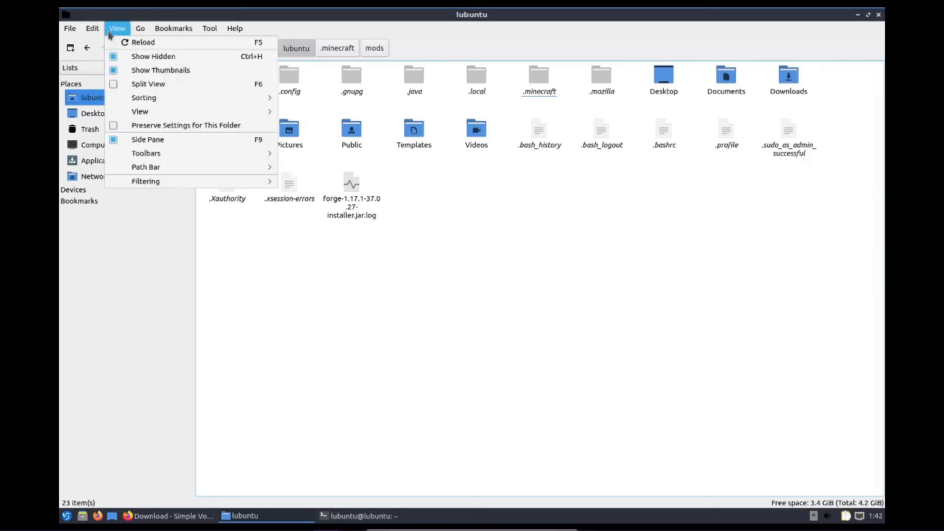
pyautogui.moveTo(208, 115)
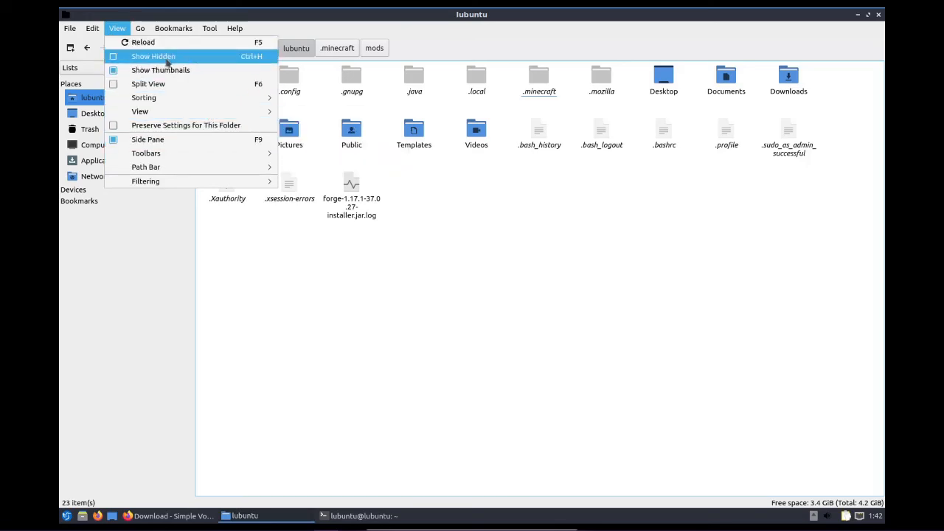
pyautogui.click(469, 295)
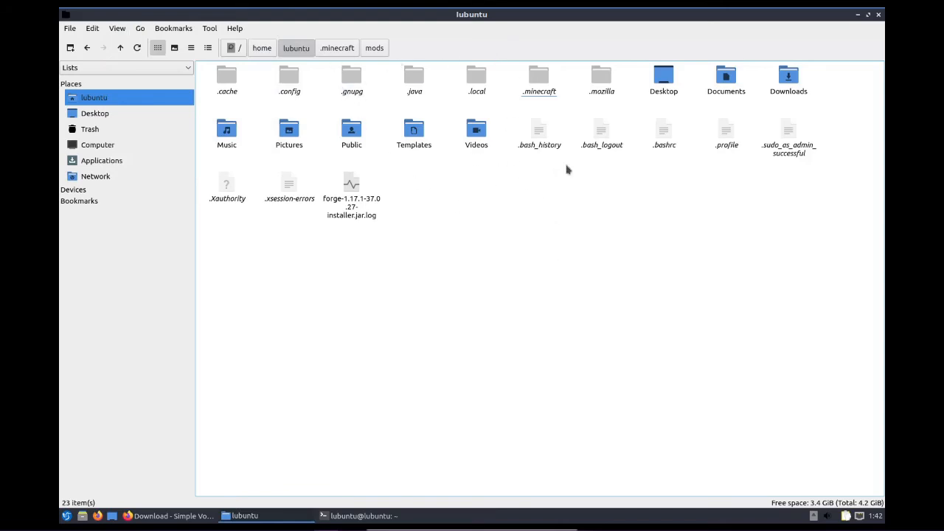
# - Check the contents of the mods folder inside .minecraft, and return to the lubuntu folder
pyautogui.doubleClick(537, 97)
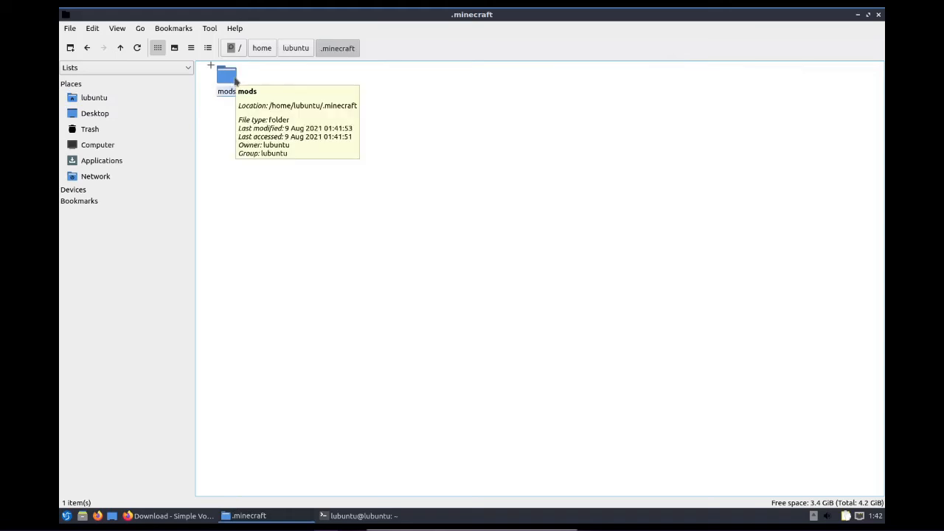
pyautogui.doubleClick(235, 82)
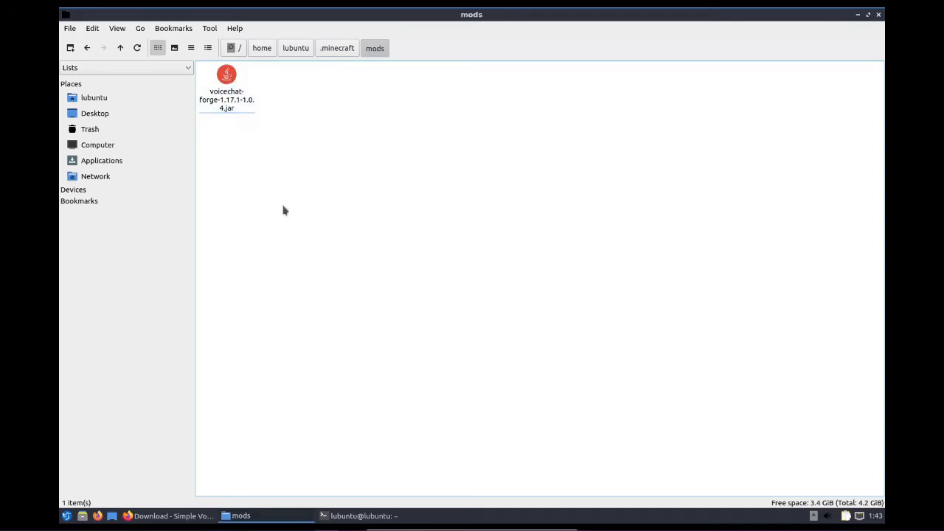
pyautogui.click(302, 48)
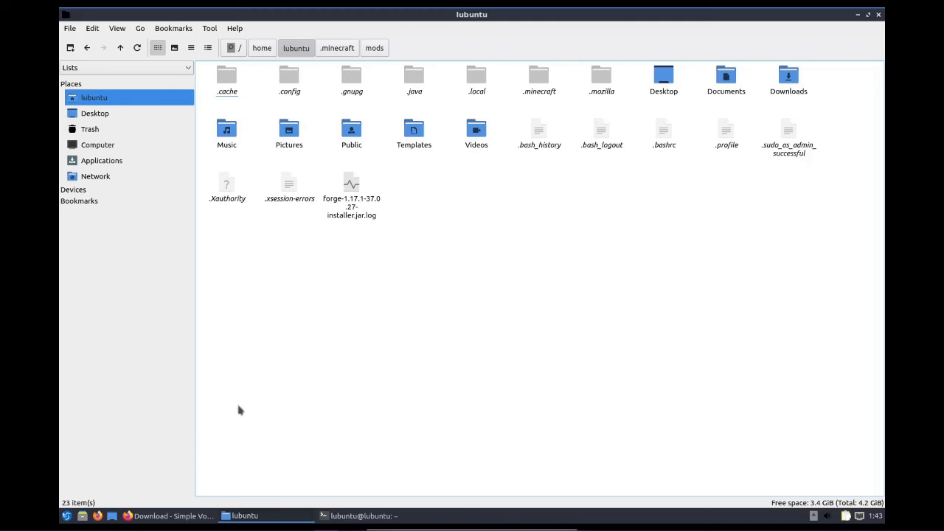
# - Find the terminal among the installed applications, launch a new window and move it over the middle of the file manager
pyautogui.click(65, 514)
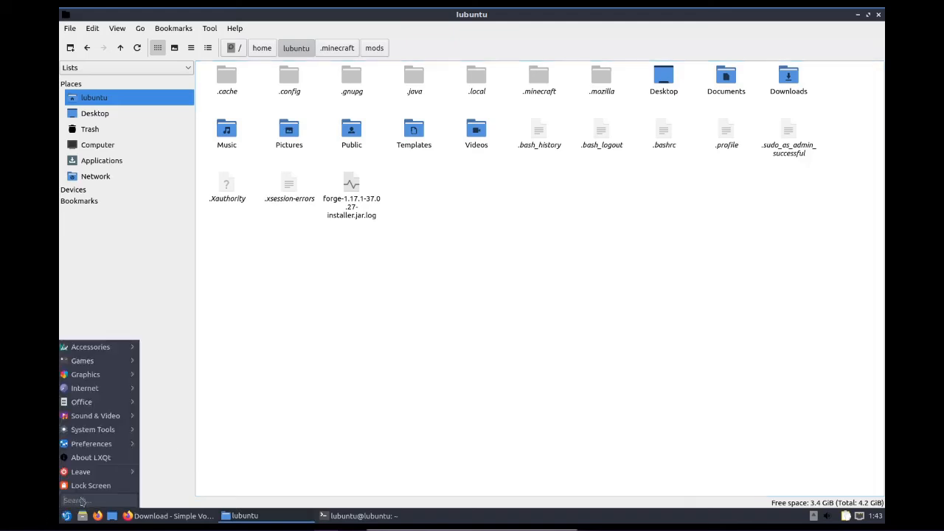
pyautogui.write('ter')
pyautogui.click(110, 471)
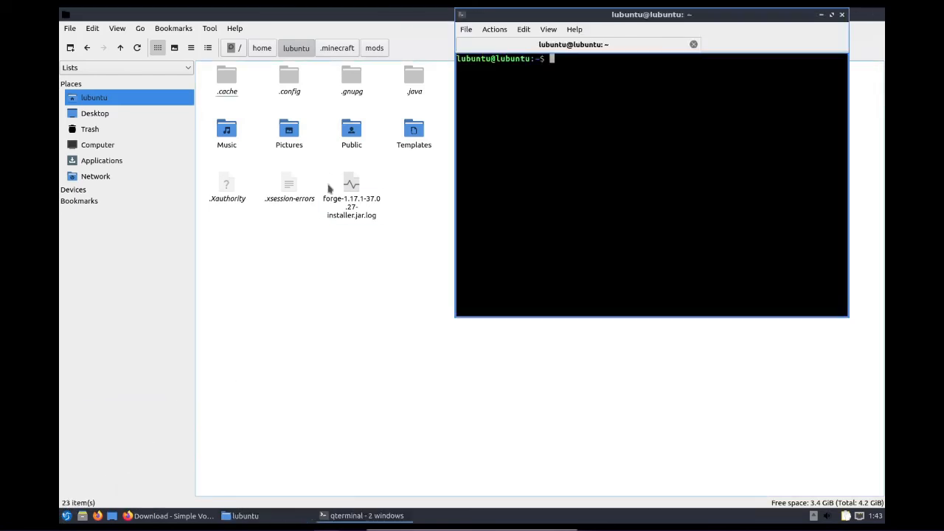
pyautogui.moveTo(602, 21); pyautogui.dragTo(418, 65)
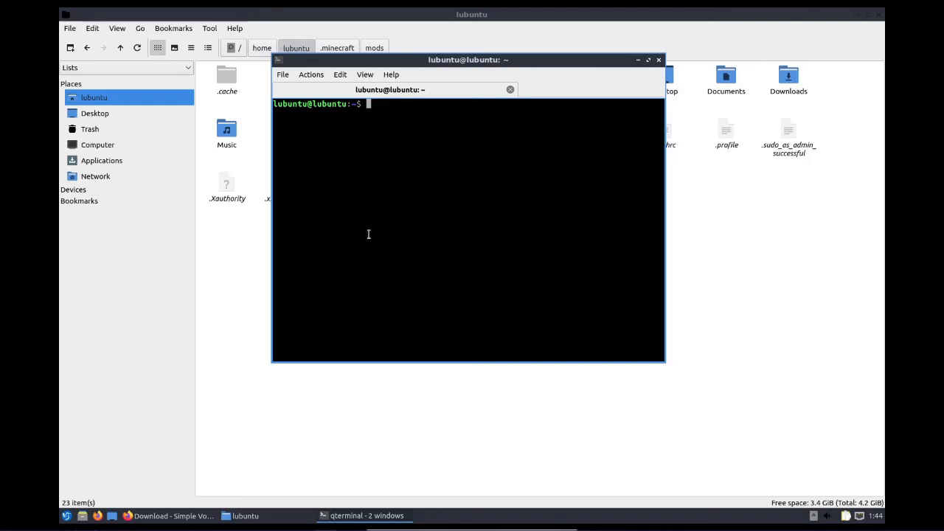
# - Try to change the terminal's directory with cd ~/Library/Application\ Support/minecraft
pyautogui.write('cd ~/Library/')
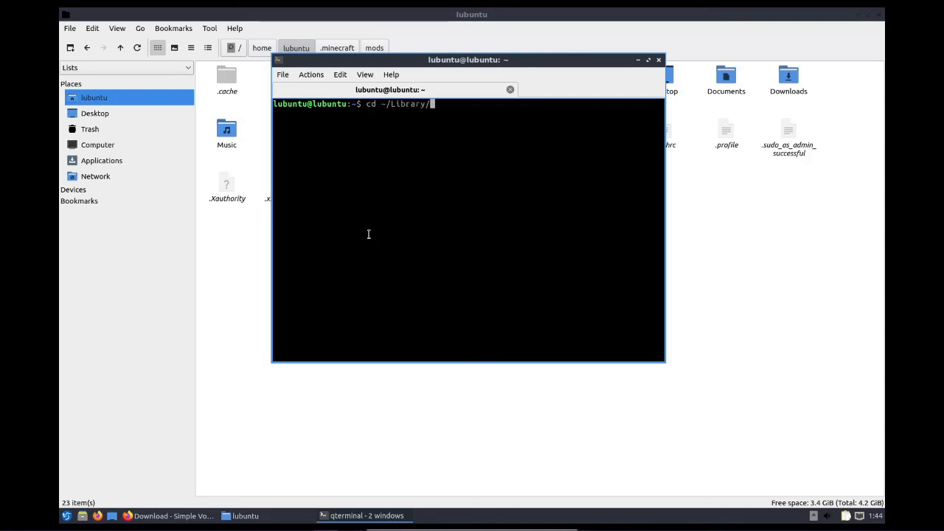
pyautogui.write('Application\\ Supp')
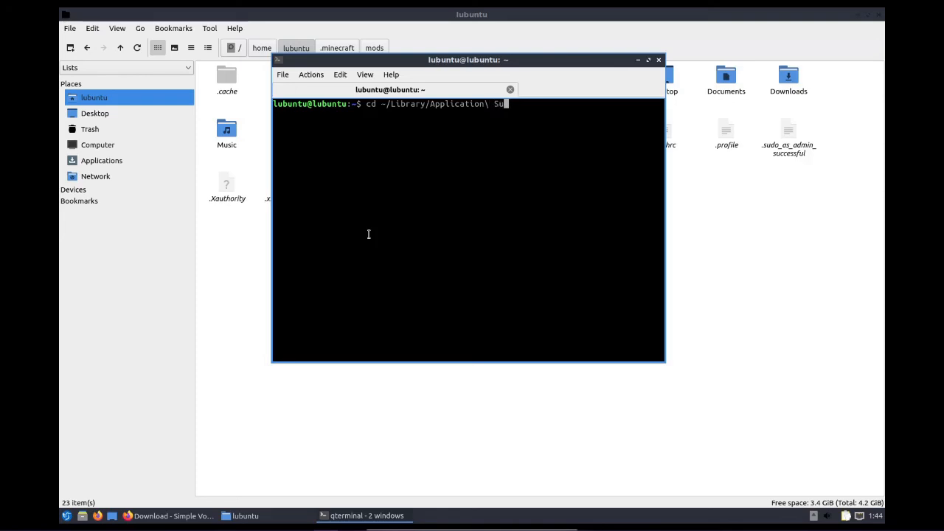
pyautogui.press('BackSpace')
pyautogui.press('BackSpace')
pyautogui.write('pport/minecraft')
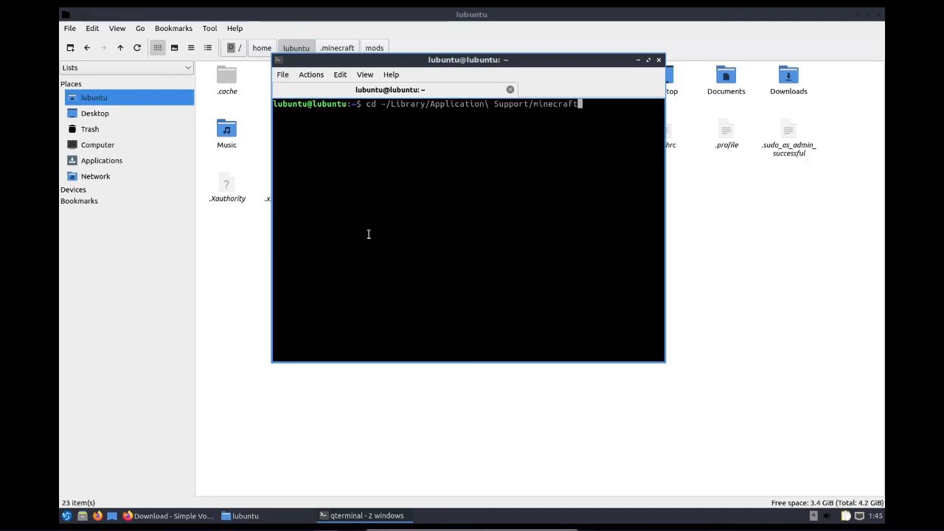
pyautogui.press('Return')
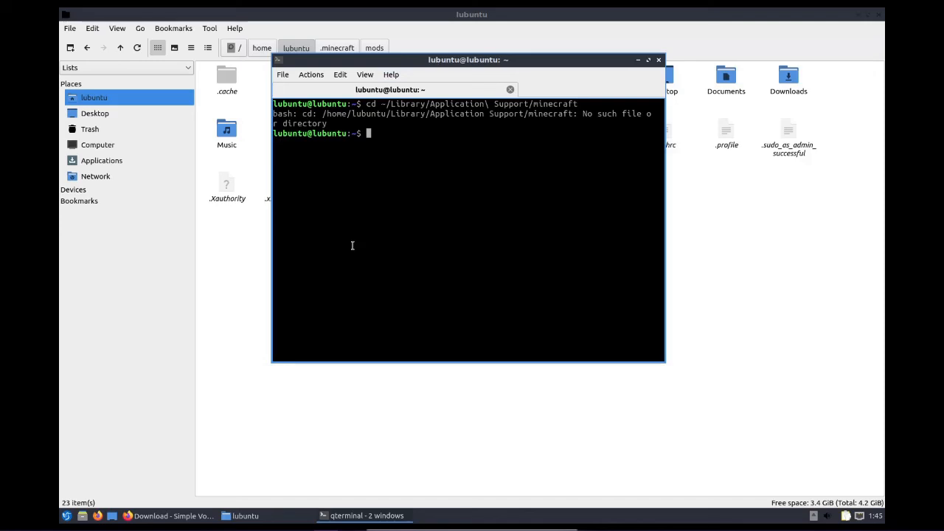
# - Run open . in the terminal to show the current directory in the file manager, and open .minecraft and its mods folder
pyautogui.write('open .')
pyautogui.press('Return')
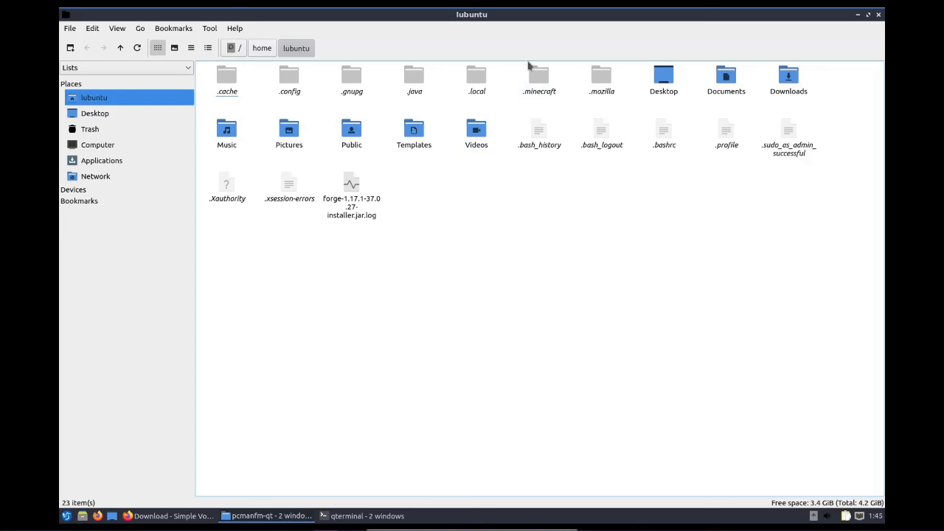
pyautogui.doubleClick(548, 78)
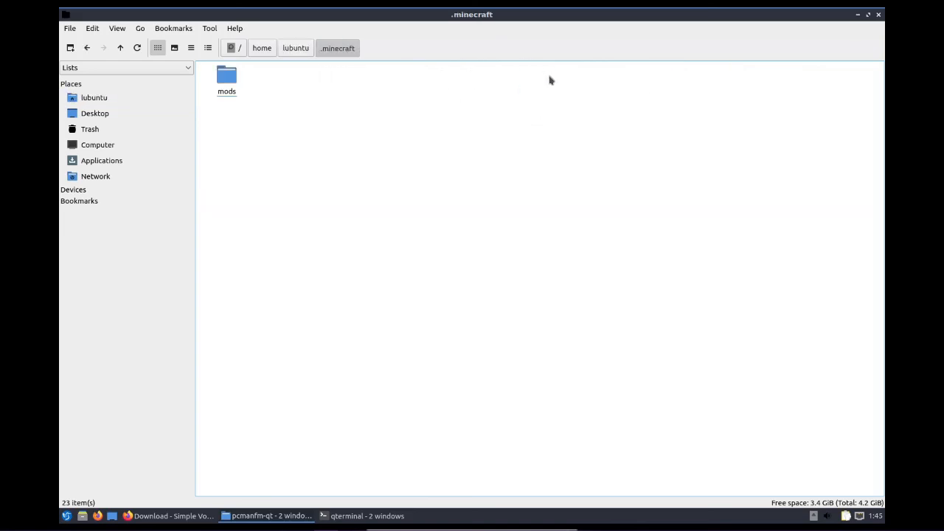
pyautogui.doubleClick(231, 76)
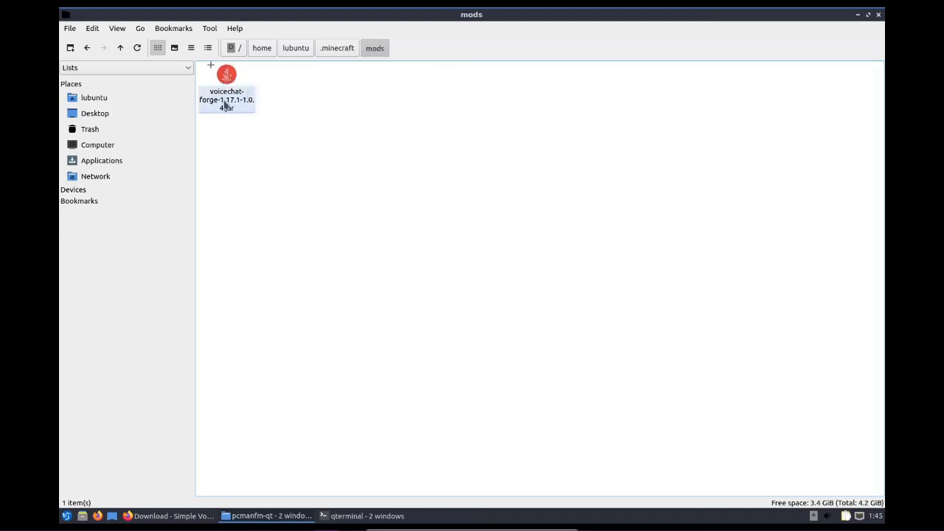